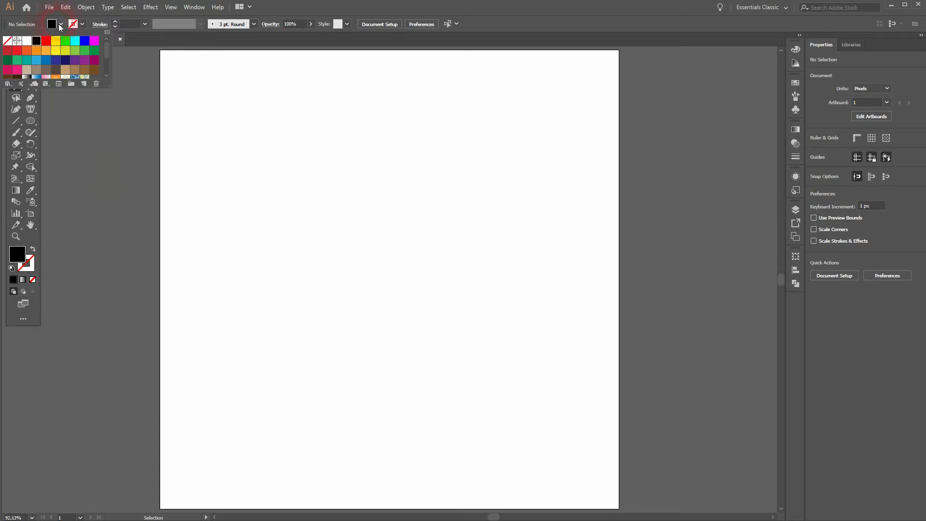
# Step: Draw a 50 × 50 px circle with black fill and no stroke, and center it on the artboard
pyautogui.click(78, 25)
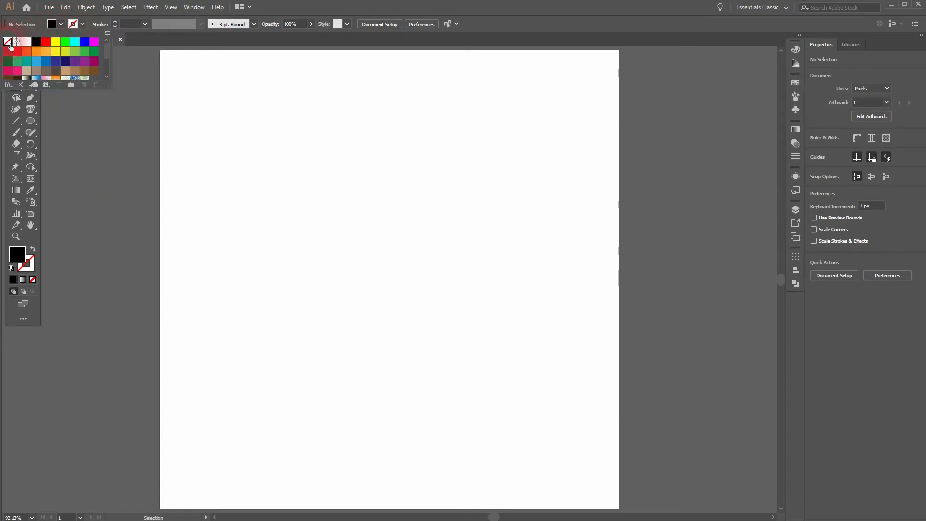
pyautogui.click(95, 187)
pyautogui.moveTo(31, 120); pyautogui.dragTo(77, 142)
pyautogui.click(324, 246)
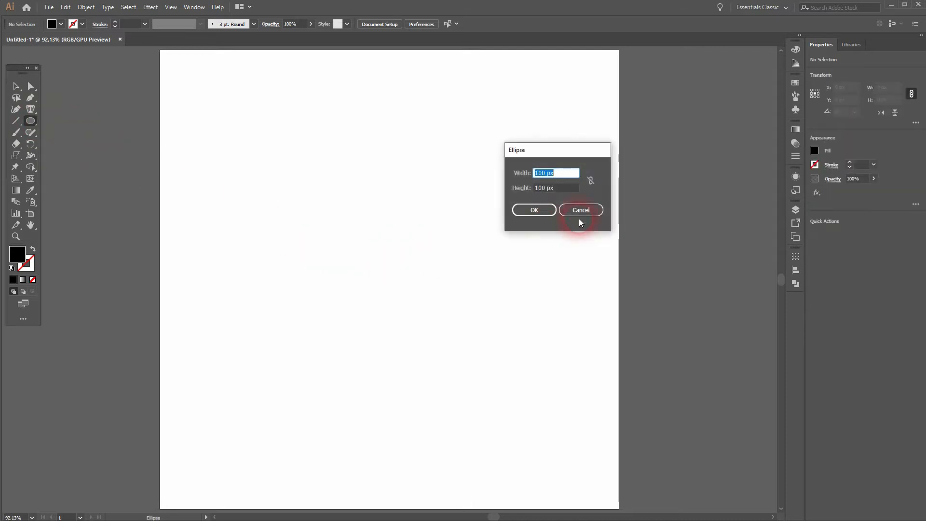
pyautogui.write('50')
pyautogui.press('Tab')
pyautogui.write('50')
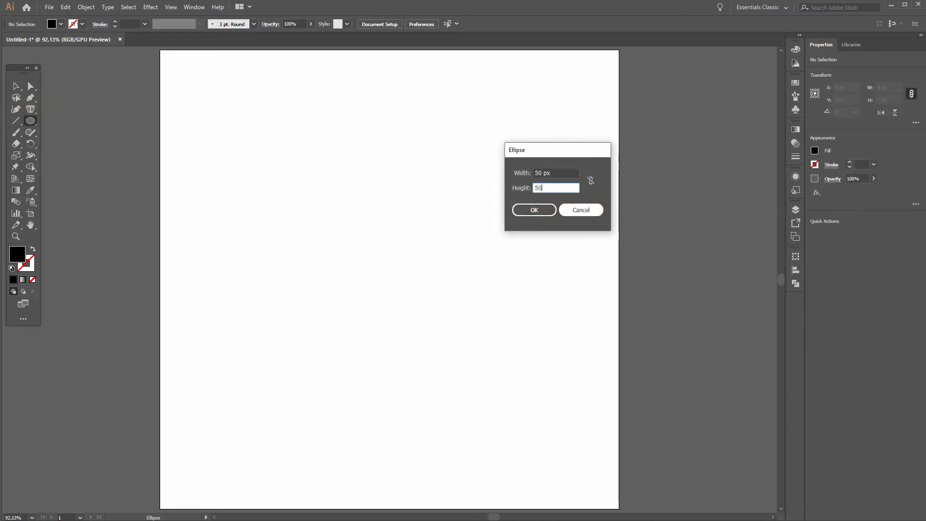
pyautogui.click(532, 210)
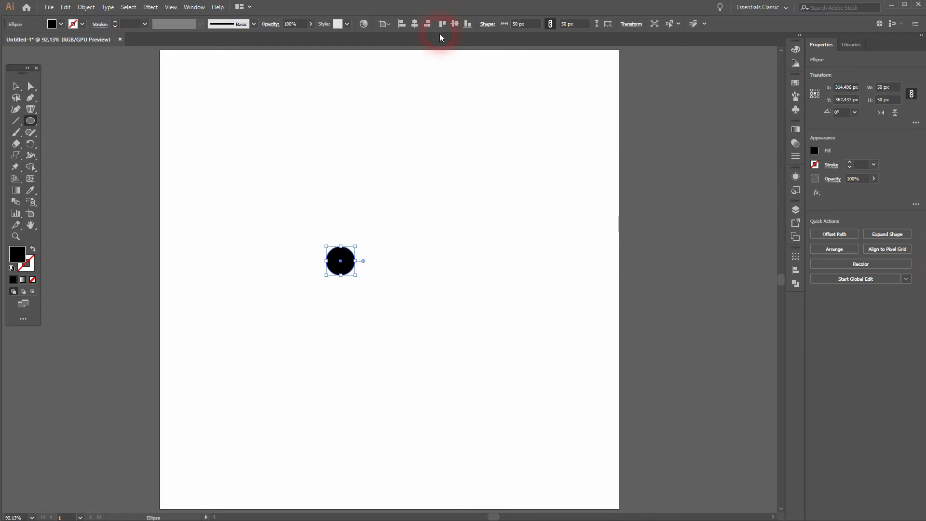
pyautogui.click(414, 24)
pyautogui.click(455, 24)
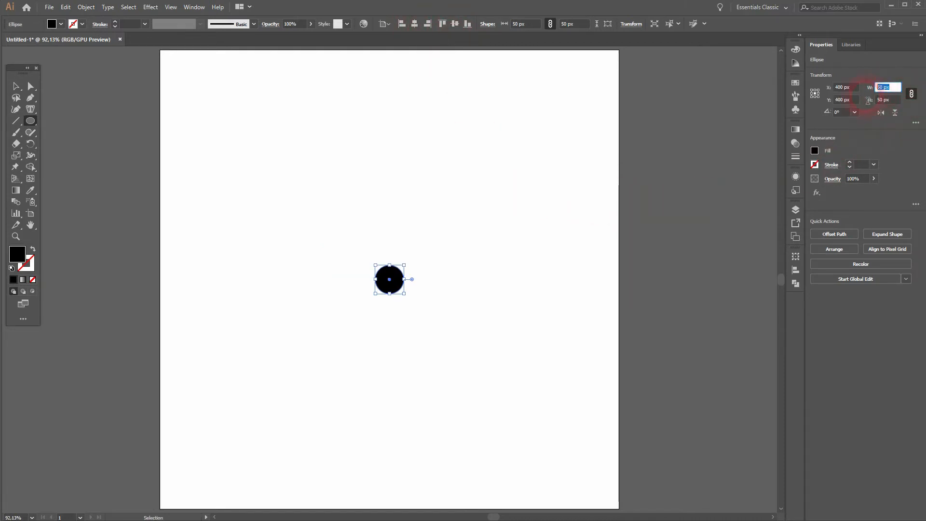
# Step: Build three concentric copies of the circle in place, sized 100, 150 and 200 px wide
pyautogui.write('100')
pyautogui.click(847, 109)
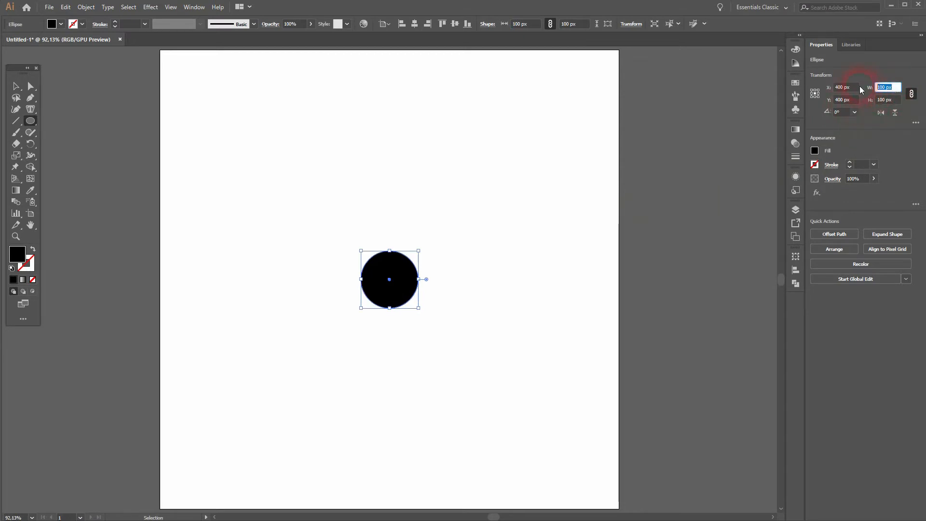
pyautogui.write('150')
pyautogui.click(861, 88)
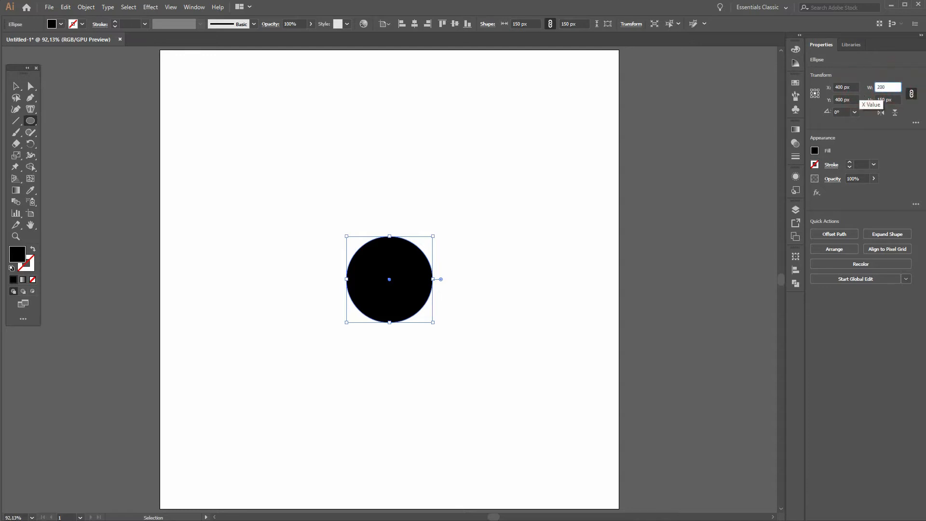
pyautogui.click(863, 94)
pyautogui.click(89, 99)
# Step: Fill the 200 px and 100 px circles with blue
pyautogui.click(16, 87)
pyautogui.moveTo(249, 361); pyautogui.dragTo(526, 221)
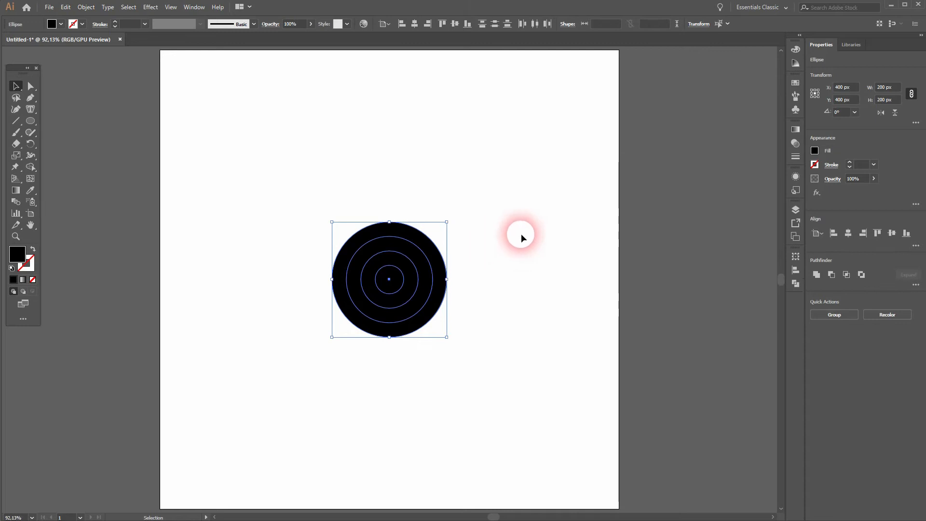
pyautogui.click(488, 264)
pyautogui.click(438, 281)
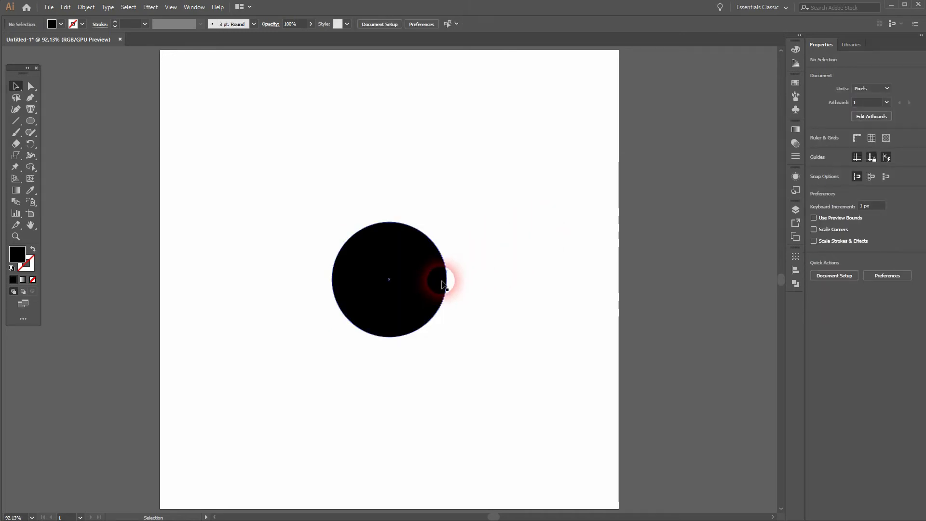
pyautogui.click(415, 286)
pyautogui.keyDown('shift'); pyautogui.click(415, 286); pyautogui.keyUp('shift')
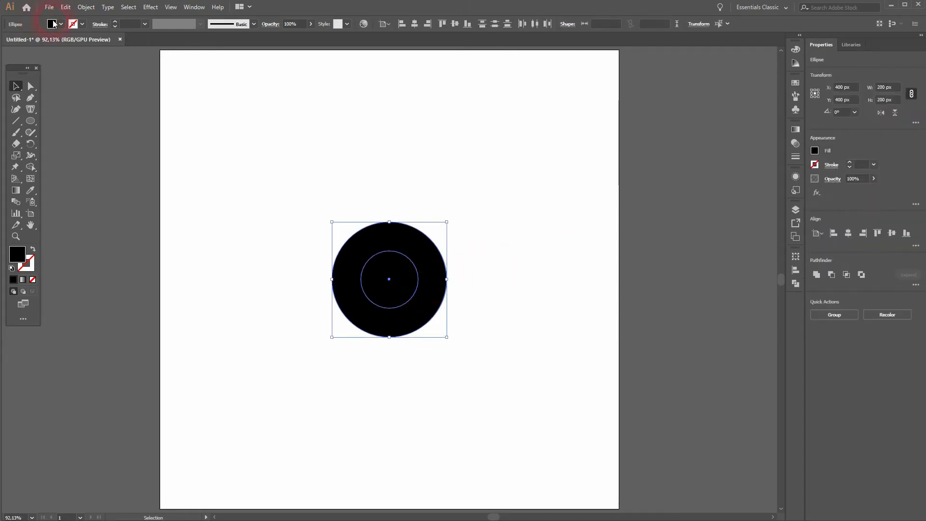
pyautogui.click(53, 24)
pyautogui.click(37, 63)
pyautogui.click(46, 61)
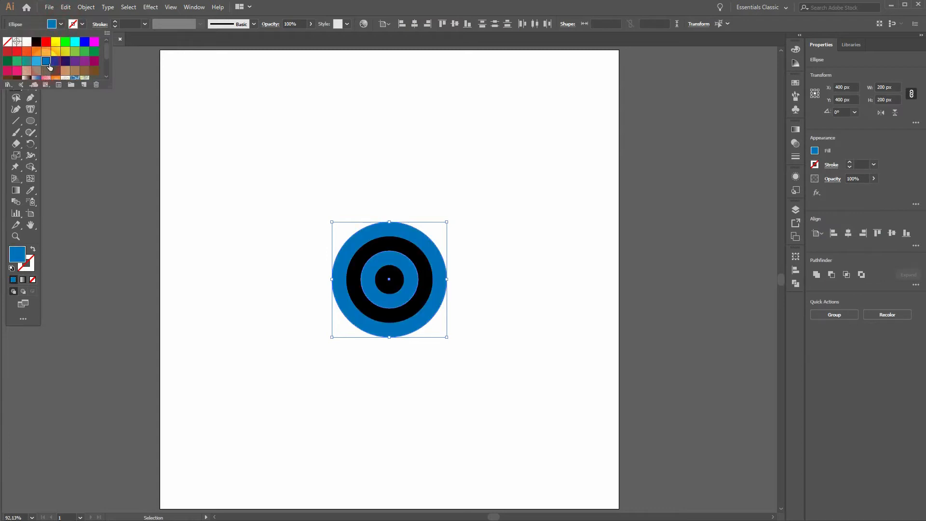
pyautogui.click(498, 383)
# Step: Fill the 150 px and 50 px circles with white
pyautogui.click(429, 279)
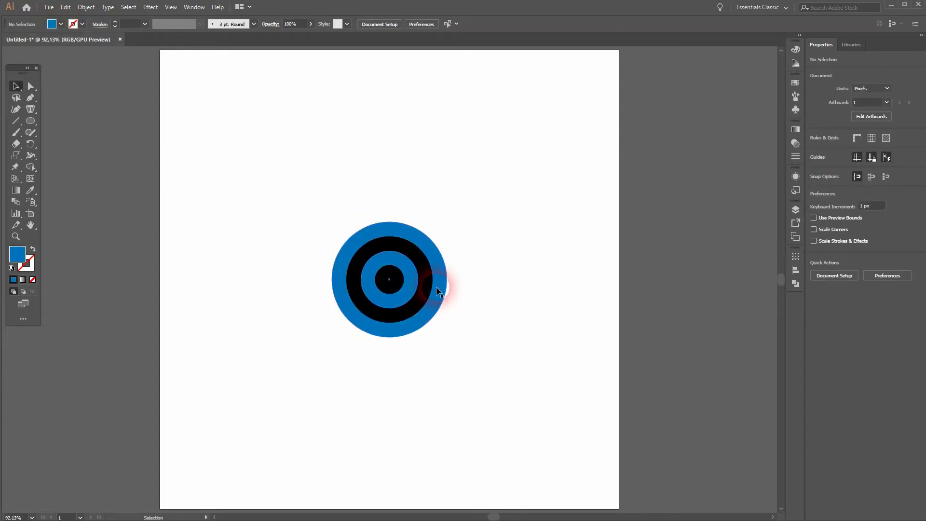
pyautogui.keyDown('shift'); pyautogui.click(368, 273); pyautogui.keyUp('shift')
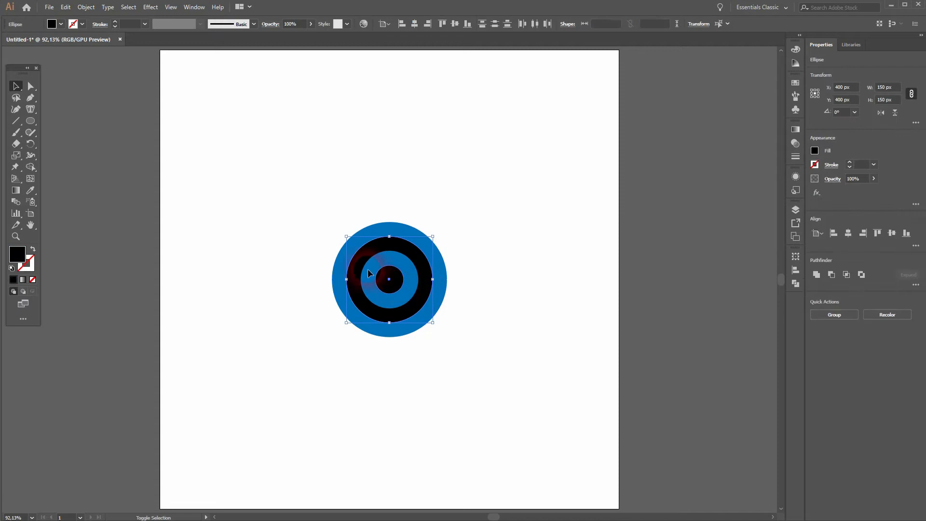
pyautogui.click(61, 24)
pyautogui.click(27, 42)
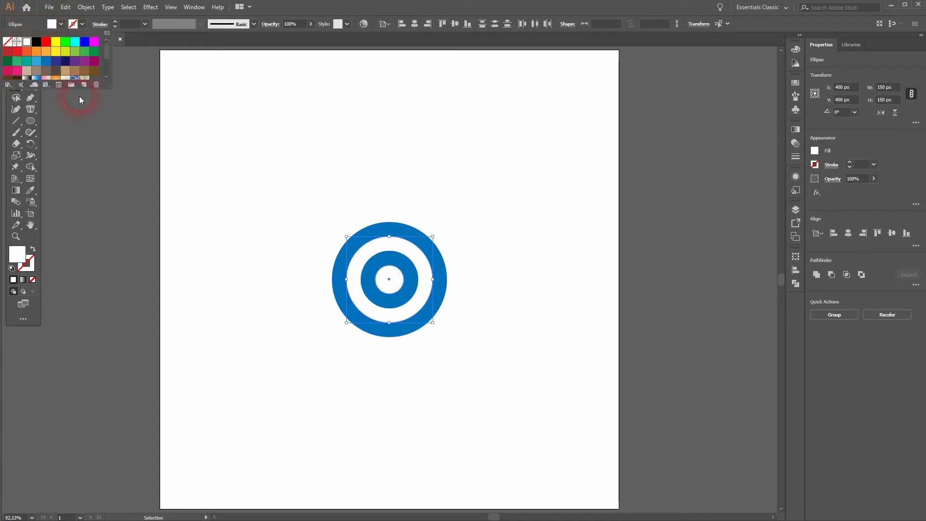
pyautogui.click(470, 402)
# Step: Spread three blue targets over the artboard by duplication: upper-left edge, lower center and right half
pyautogui.click(310, 381)
pyautogui.moveTo(311, 381); pyautogui.dragTo(478, 212)
pyautogui.moveTo(441, 295); pyautogui.dragTo(194, 179)
pyautogui.moveTo(518, 322); pyautogui.dragTo(519, 323)
pyautogui.keyDown('alt'); pyautogui.moveTo(440, 390); pyautogui.dragTo(538, 244); pyautogui.keyUp('alt')
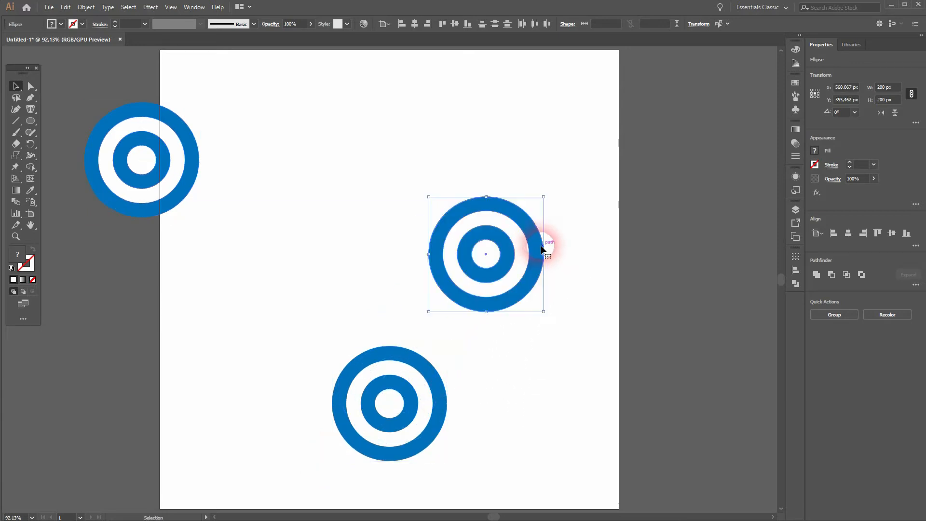
# Step: Recolor both blue circles of the right-hand target to dark red
pyautogui.click(568, 235)
pyautogui.click(534, 238)
pyautogui.keyDown('shift'); pyautogui.click(509, 254); pyautogui.keyUp('shift')
pyautogui.click(61, 24)
pyautogui.click(17, 51)
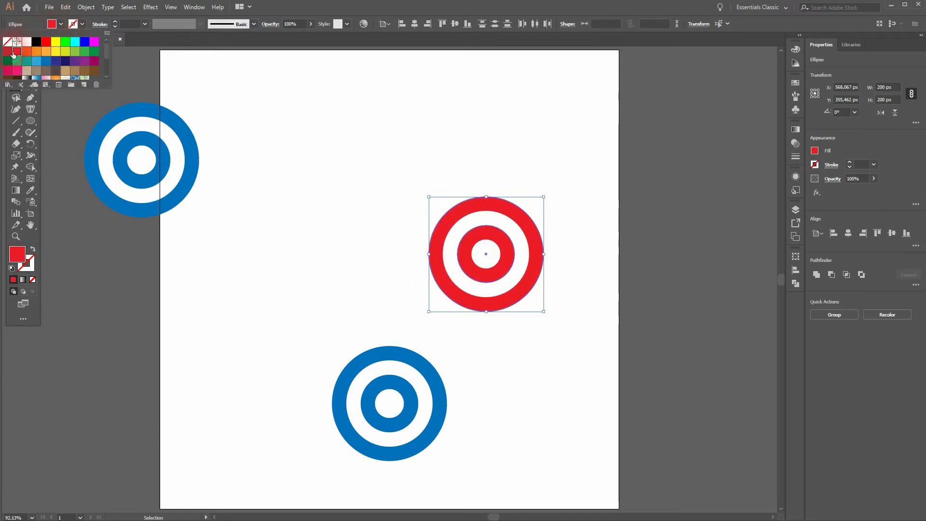
pyautogui.click(584, 272)
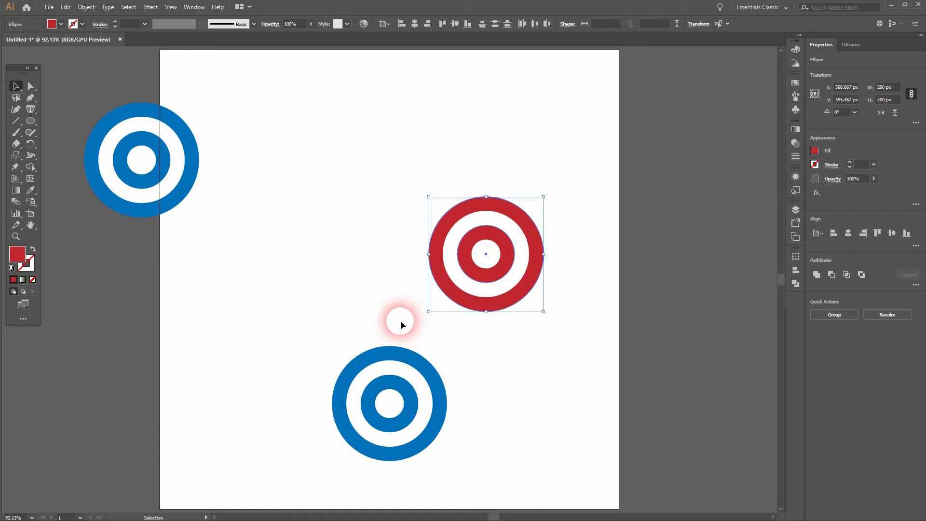
# Step: Merge the two rings of the red target into one compound shape with the Shape Builder tool
pyautogui.moveTo(31, 166); pyautogui.dragTo(66, 173)
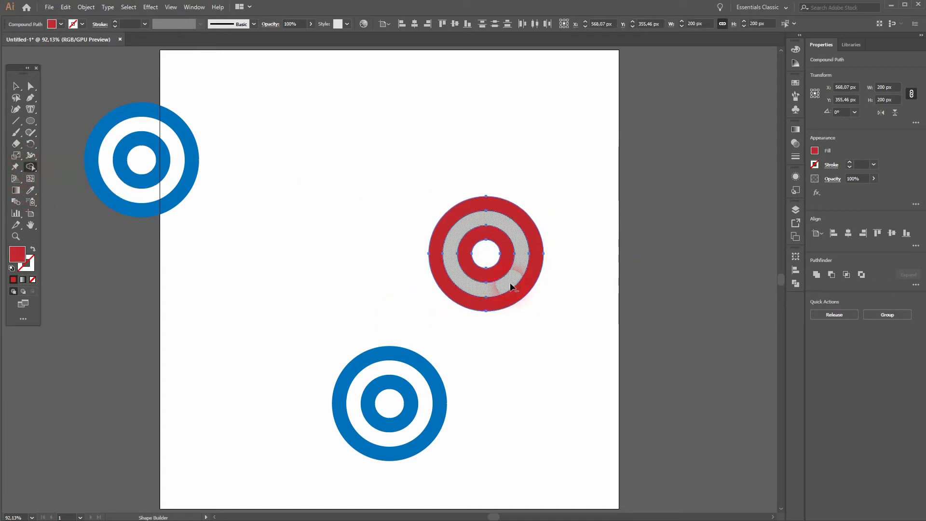
pyautogui.click(17, 86)
pyautogui.click(284, 251)
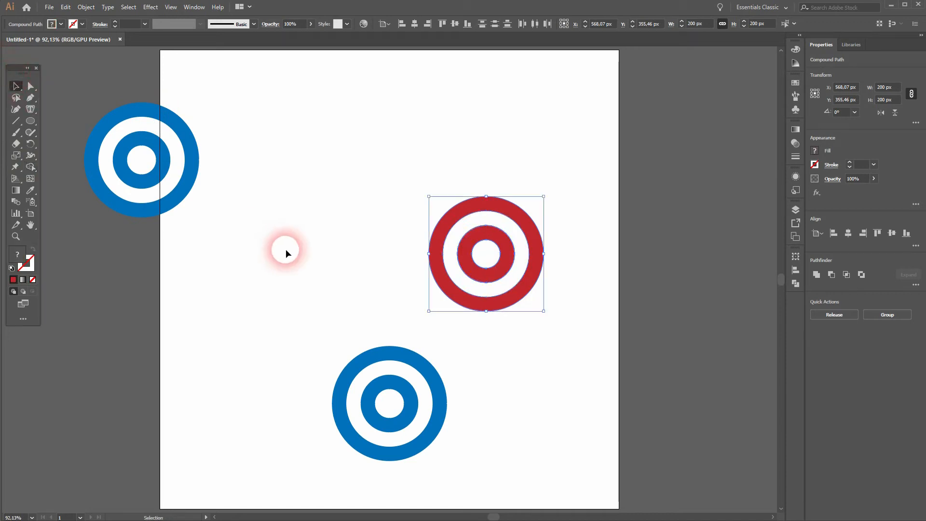
# Step: Move the merged red rings aside and delete the leftover red and white shapes from the original spot
pyautogui.click(547, 273)
pyautogui.moveTo(516, 261); pyautogui.dragTo(603, 256)
pyautogui.hotkey('ctrl', 'z')
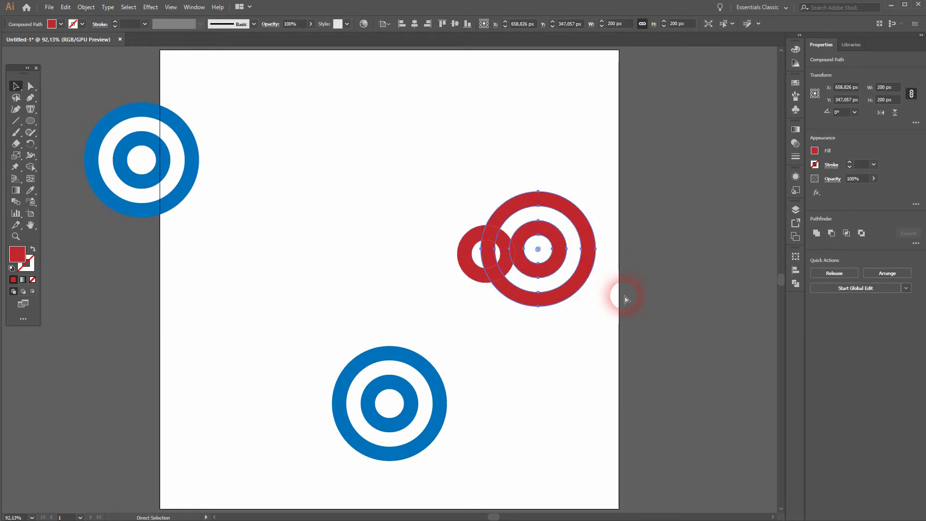
pyautogui.click(469, 267)
pyautogui.press('Delete')
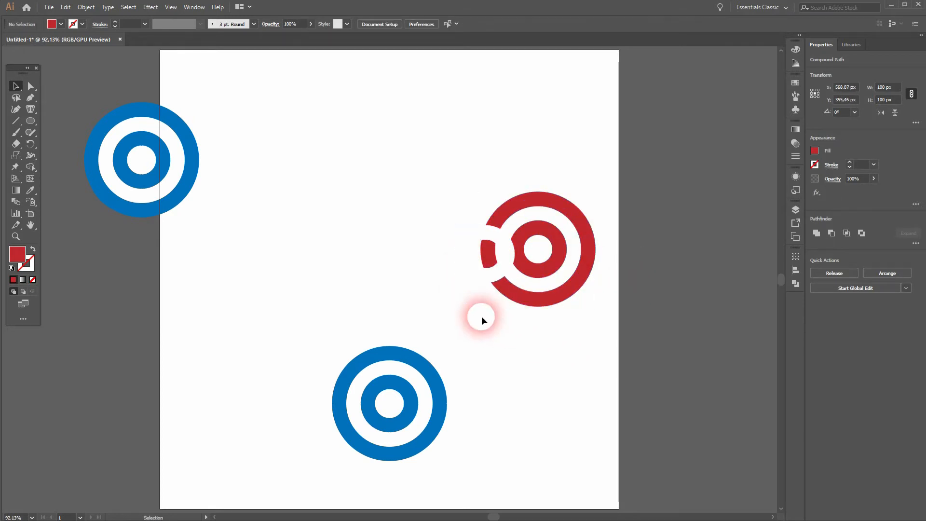
pyautogui.click(502, 257)
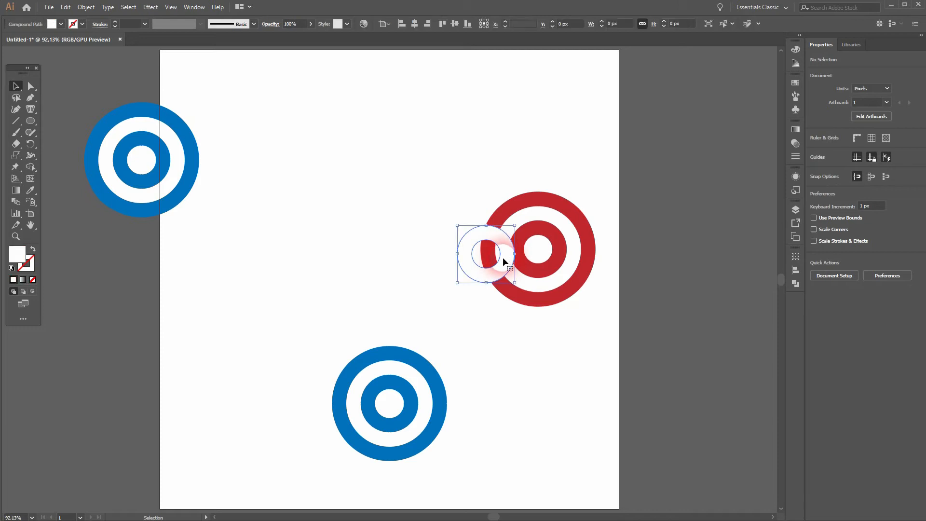
pyautogui.press('Delete')
pyautogui.click(582, 250)
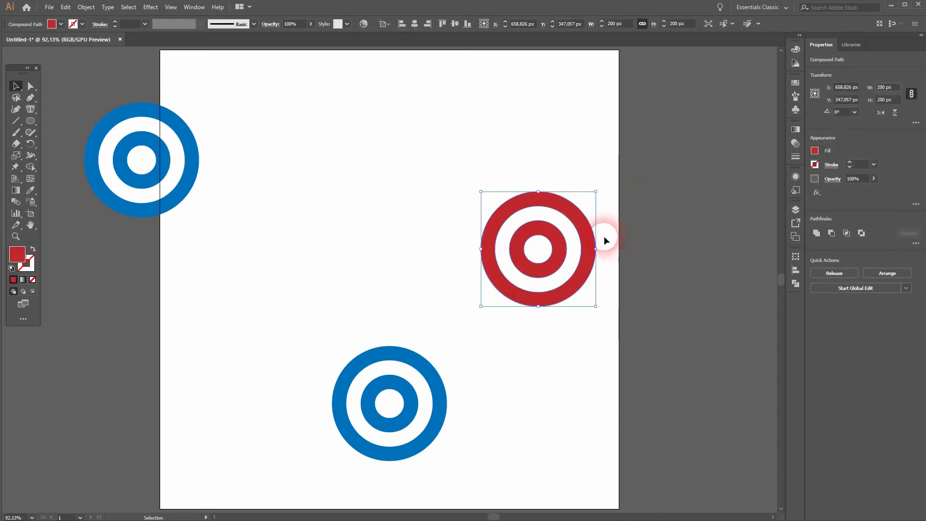
# Step: Move the red rings to X 500 px so they overlap the upper-right part of the lower blue target
pyautogui.moveTo(590, 249); pyautogui.dragTo(496, 301)
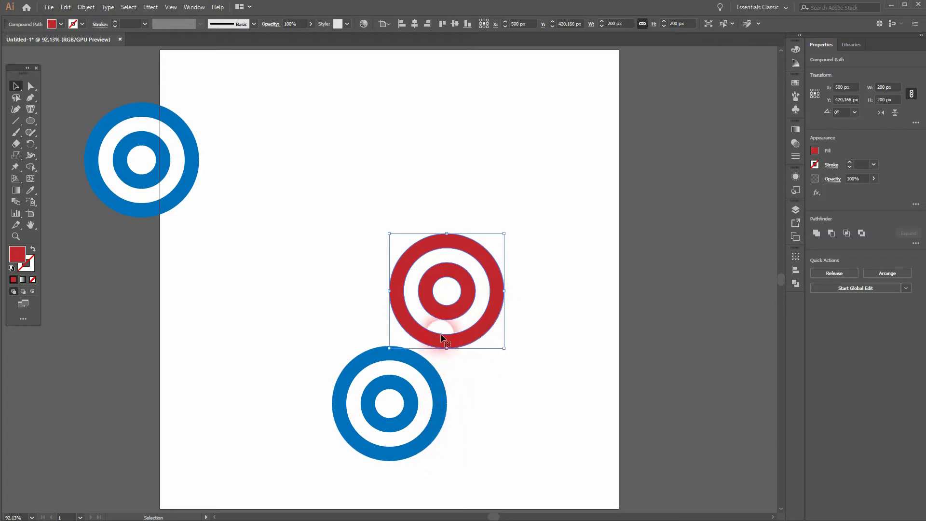
pyautogui.moveTo(453, 336); pyautogui.dragTo(447, 405)
pyautogui.scroll(7, 405, 400)
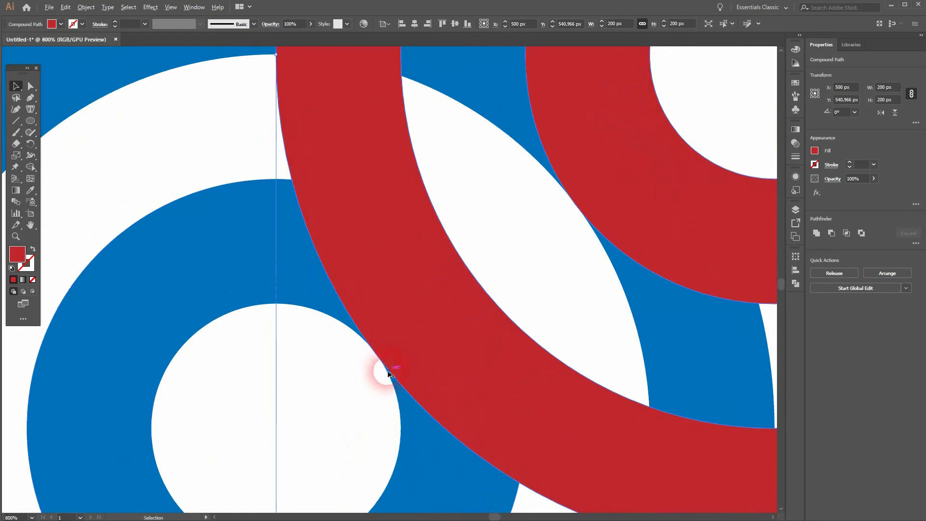
pyautogui.scroll(-7, 378, 366)
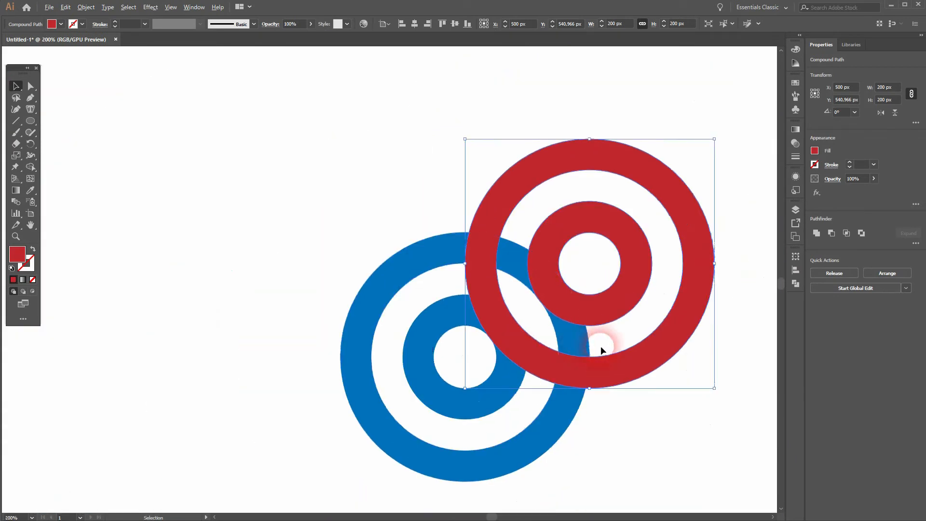
pyautogui.moveTo(681, 352); pyautogui.dragTo(567, 379)
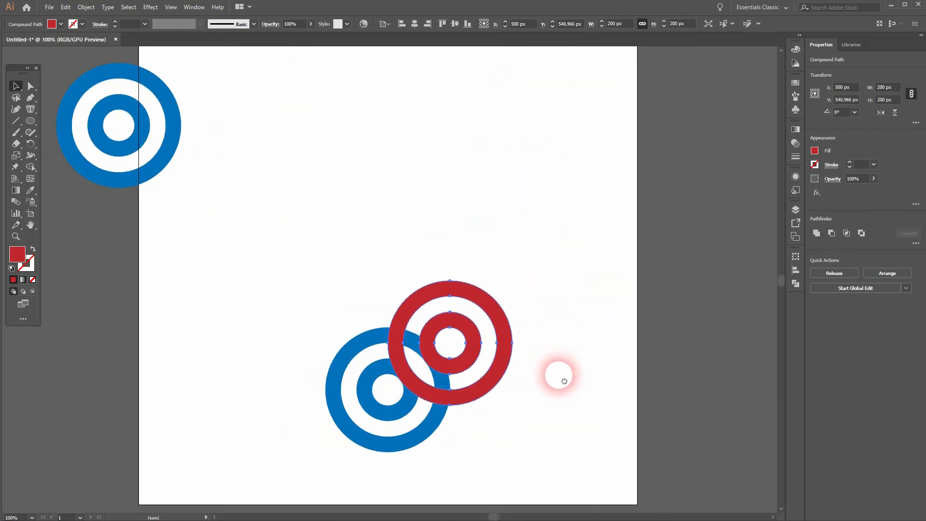
# Step: Place a spare copy of the red rings on the artboard's left edge, below the upper-left blue target
pyautogui.moveTo(221, 68); pyautogui.dragTo(221, 68)
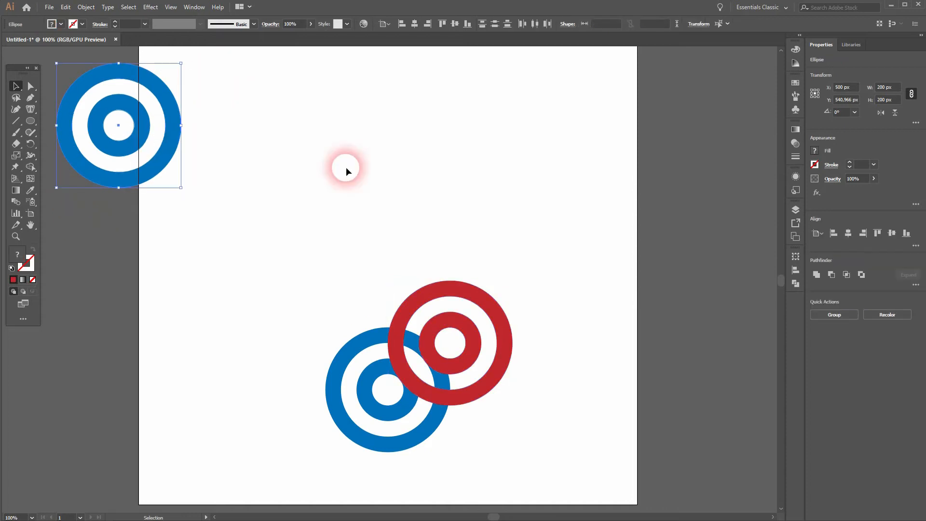
pyautogui.click(385, 276)
pyautogui.moveTo(376, 320); pyautogui.dragTo(569, 249)
pyautogui.click(451, 343)
pyautogui.keyDown('shift'); pyautogui.click(476, 354); pyautogui.keyUp('shift')
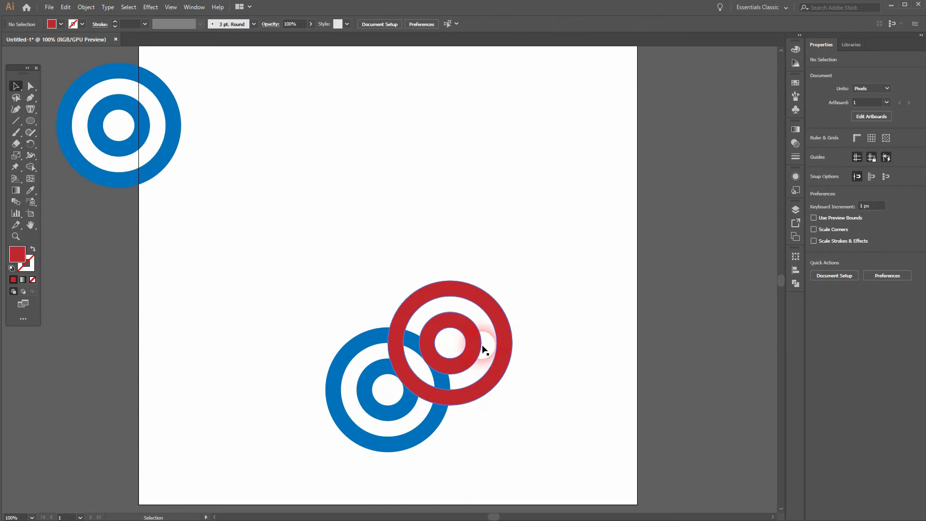
pyautogui.moveTo(453, 417); pyautogui.dragTo(588, 203)
pyautogui.moveTo(473, 345); pyautogui.dragTo(144, 310)
pyautogui.click(178, 204)
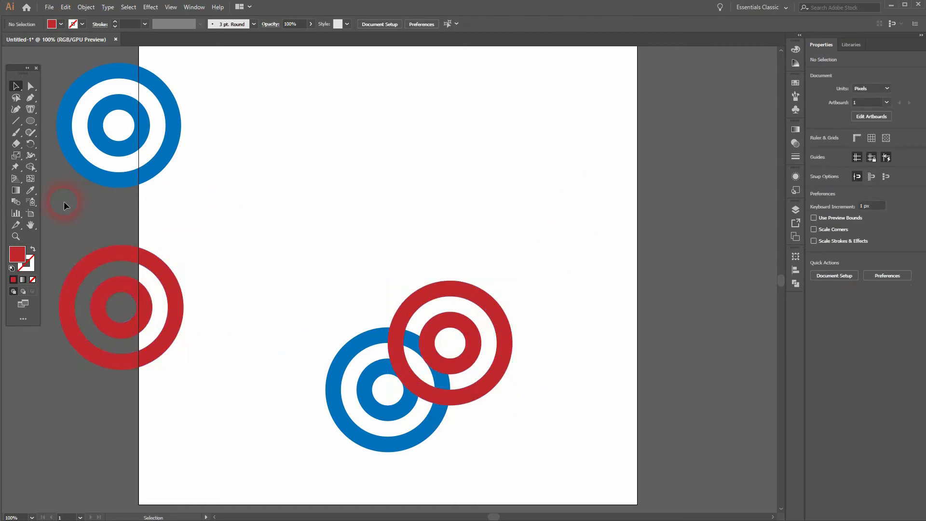
# Step: Move the upper-left blue target to X 500 px so it overlaps the top of the red rings, checking alignment in outline view
pyautogui.moveTo(64, 201); pyautogui.dragTo(251, 51)
pyautogui.moveTo(181, 140); pyautogui.dragTo(504, 207)
pyautogui.moveTo(502, 246); pyautogui.dragTo(493, 319)
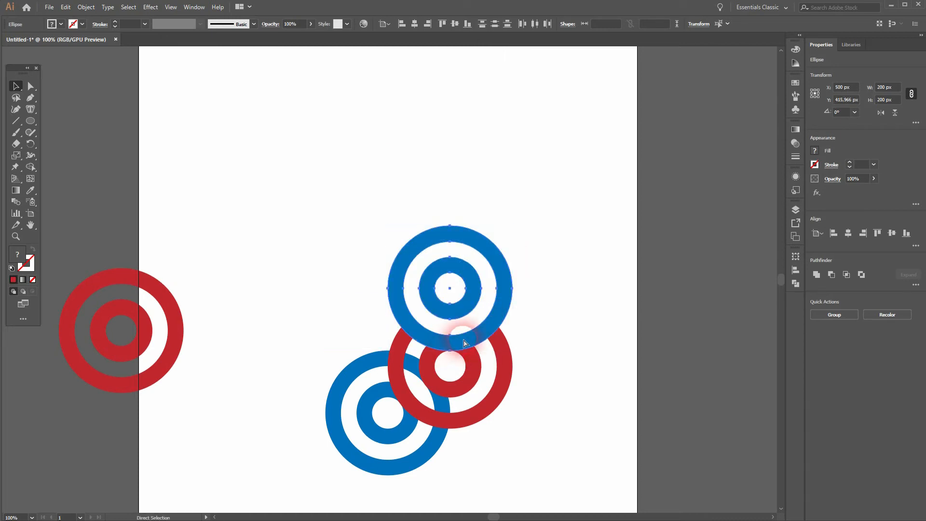
pyautogui.hotkey('ctrl', 'y')
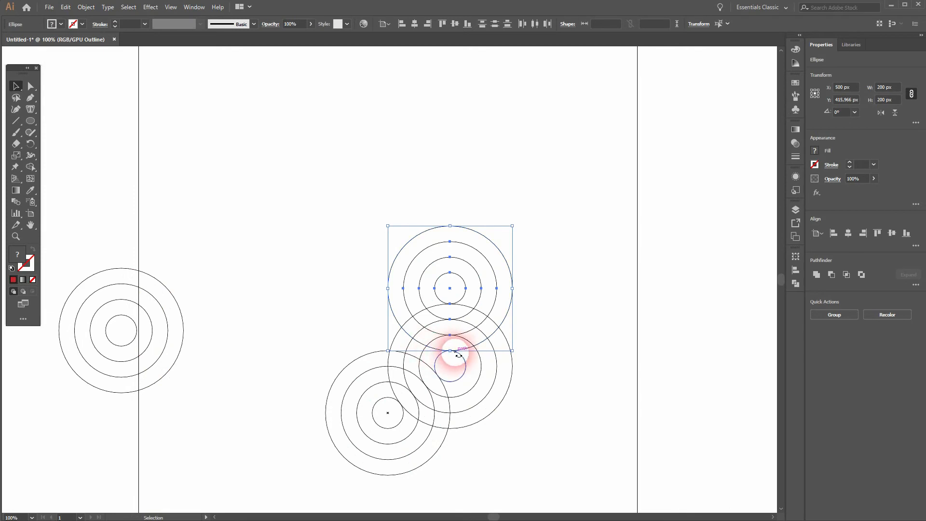
pyautogui.hotkey('ctrl', 'y')
# Step: Duplicate the overlapping blue and red pair to X 300 px, on the opposite side of the lower blue target
pyautogui.moveTo(457, 438); pyautogui.dragTo(596, 165)
pyautogui.moveTo(470, 306); pyautogui.dragTo(359, 315)
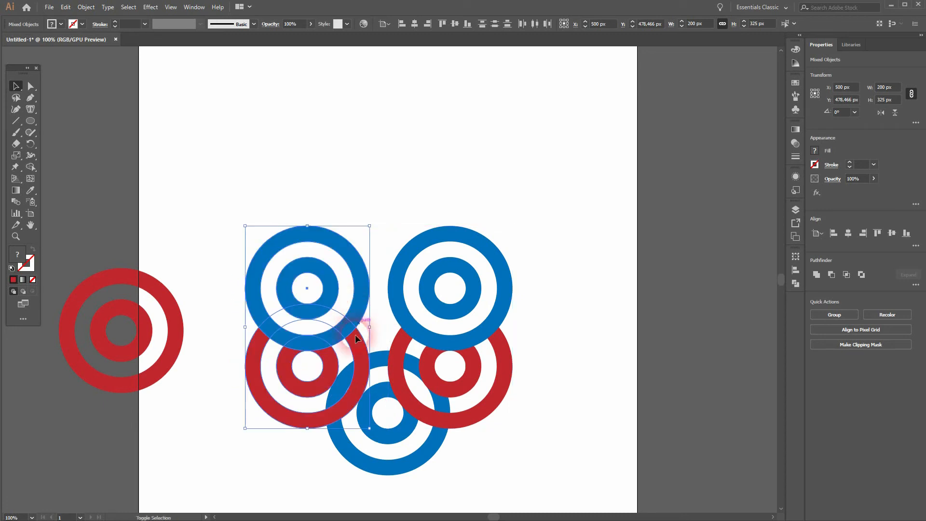
pyautogui.click(241, 463)
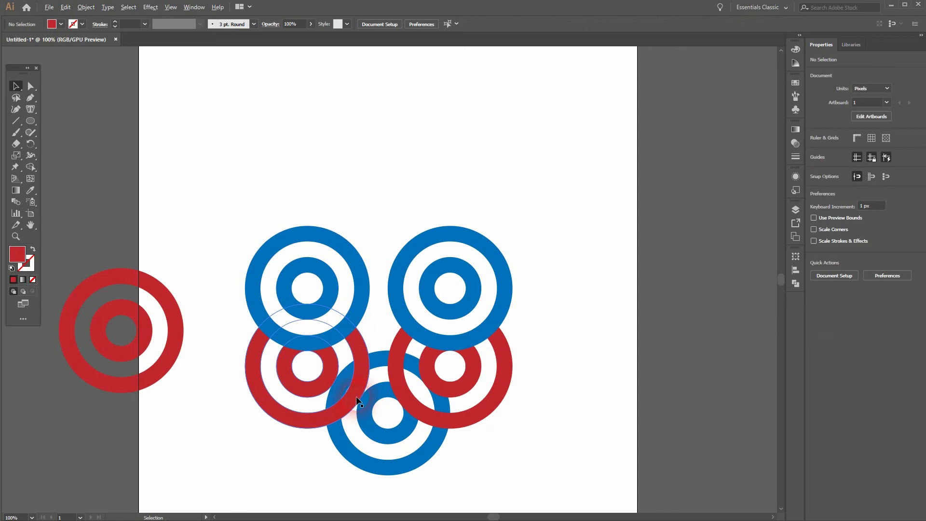
pyautogui.moveTo(226, 442); pyautogui.dragTo(309, 221)
pyautogui.moveTo(364, 366); pyautogui.dragTo(380, 368)
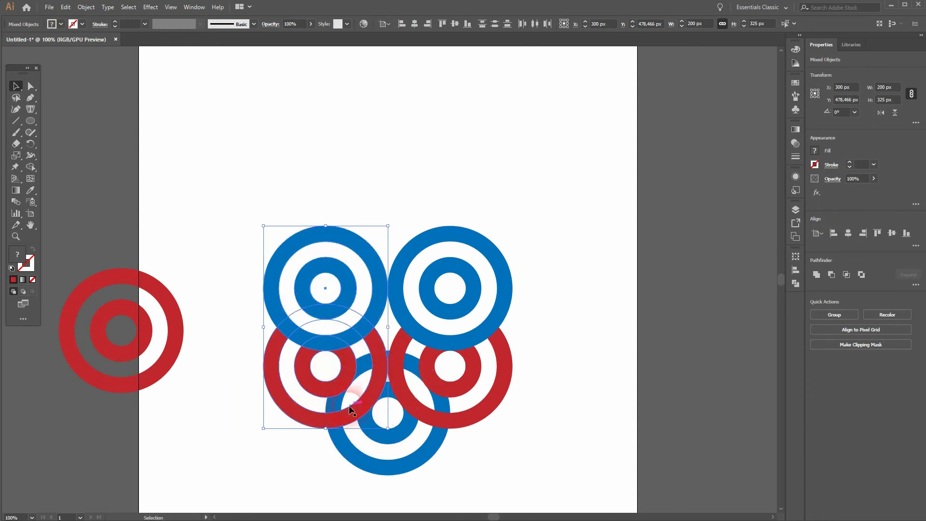
# Step: Move the spare red rings to X 400 px, Y 340,966 px, centred over the tops of the two upper blue targets
pyautogui.click(225, 460)
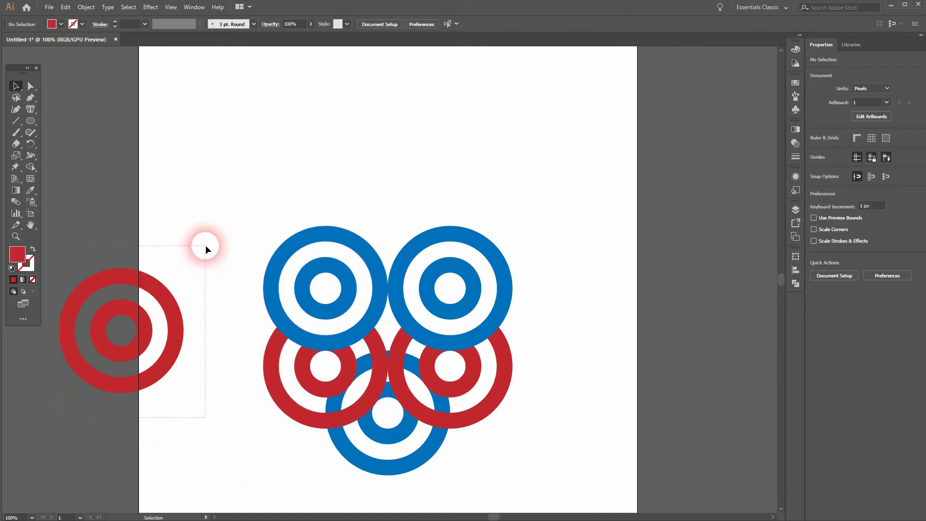
pyautogui.moveTo(205, 245); pyautogui.dragTo(206, 245)
pyautogui.moveTo(176, 327); pyautogui.dragTo(444, 235)
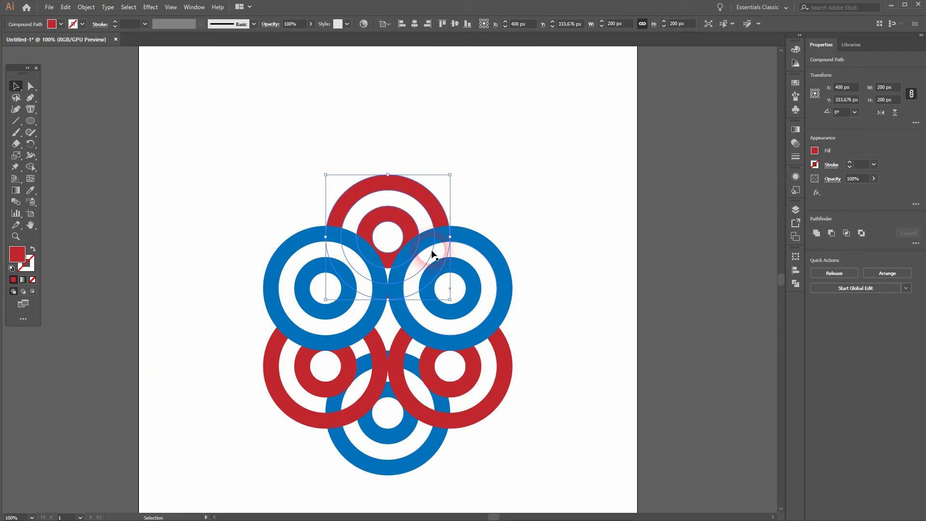
pyautogui.scroll(3, 423, 284)
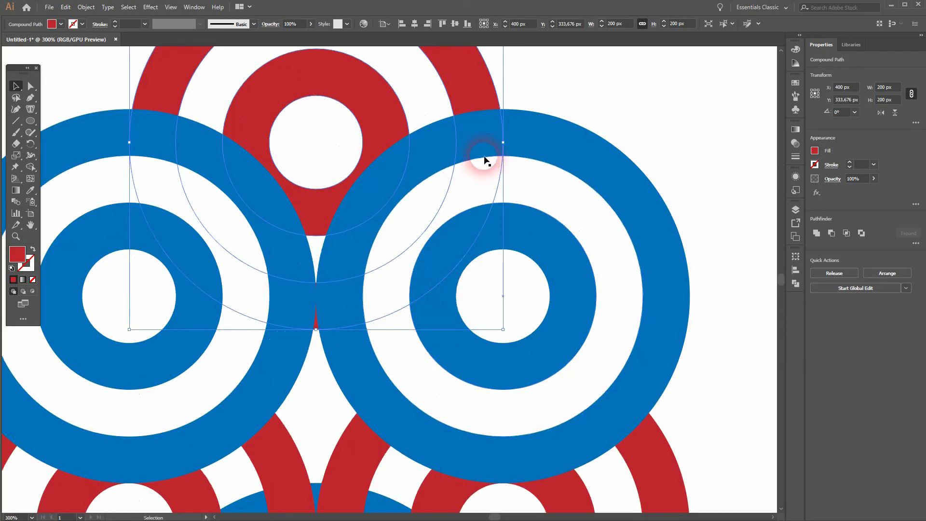
pyautogui.moveTo(471, 79); pyautogui.dragTo(467, 88)
# Step: Bring the uppermost red rings to the front, above the two upper blue targets
pyautogui.rightClick(466, 88)
pyautogui.moveTo(527, 196)
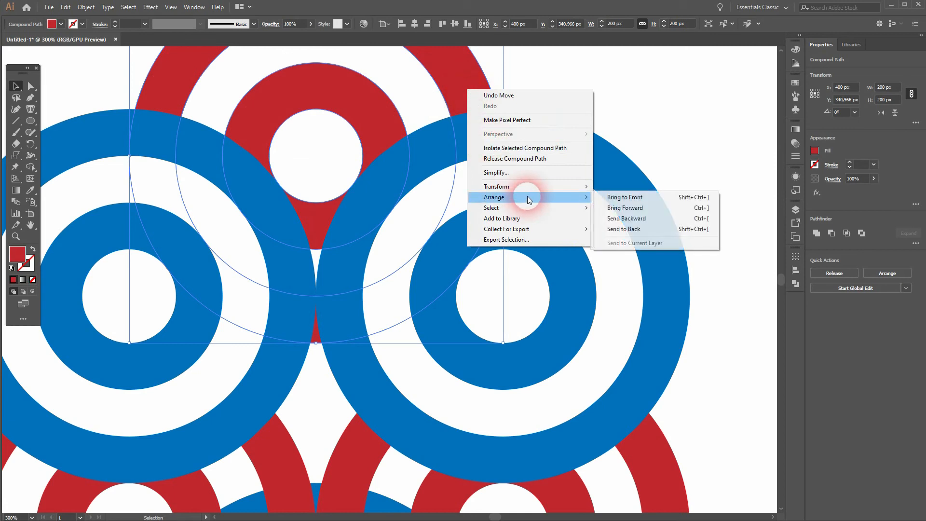
pyautogui.click(642, 198)
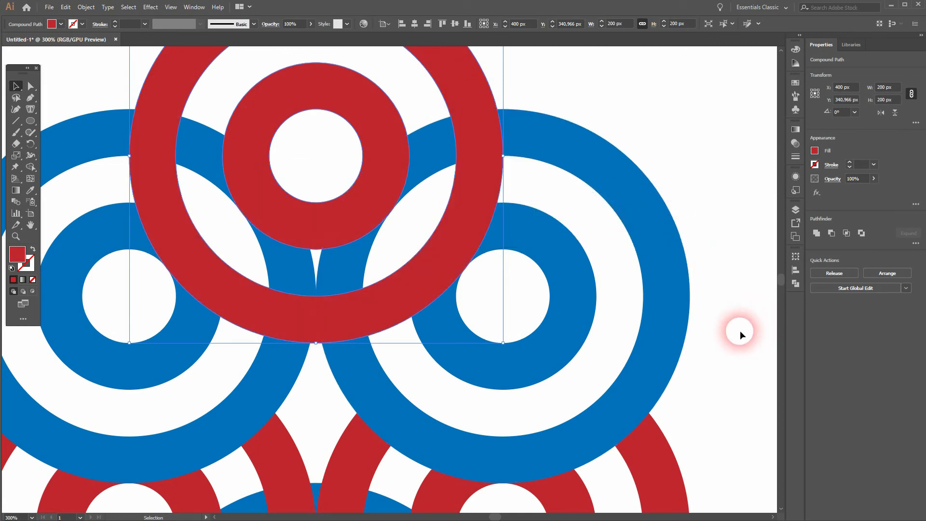
pyautogui.click(739, 331)
# Step: Bring both lower red ring targets to the front, above the blue targets
pyautogui.scroll(-3, 731, 328)
pyautogui.click(667, 408)
pyautogui.keyDown('shift'); pyautogui.click(695, 424); pyautogui.keyUp('shift')
pyautogui.click(508, 443)
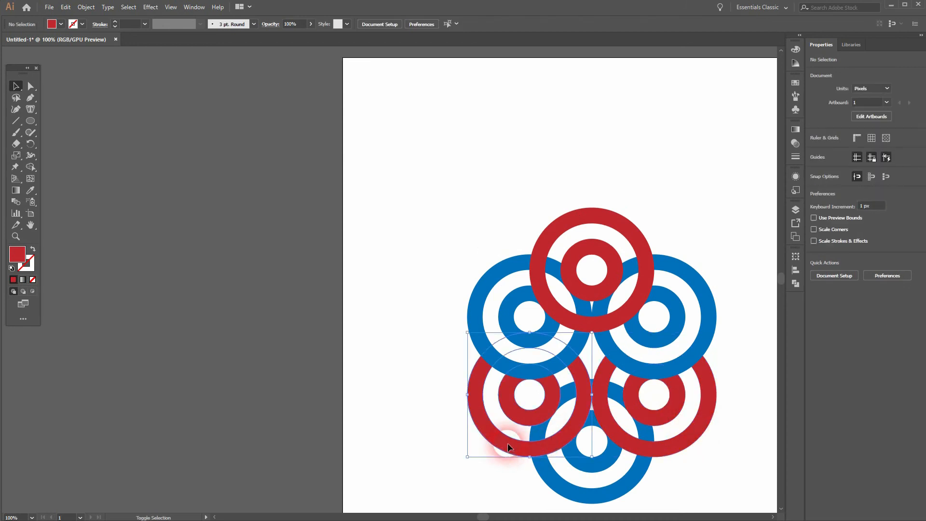
pyautogui.keyDown('shift'); pyautogui.click(695, 406); pyautogui.keyUp('shift')
pyautogui.rightClick(677, 407)
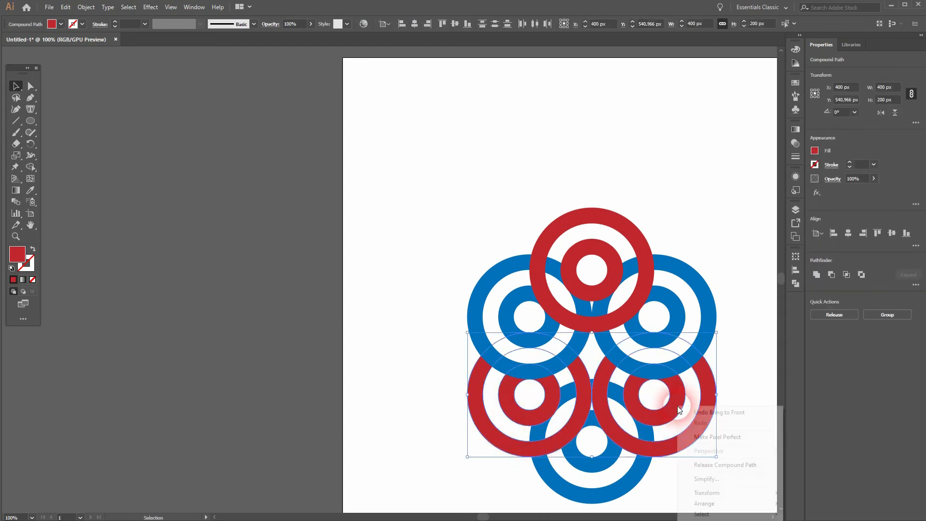
pyautogui.moveTo(752, 503)
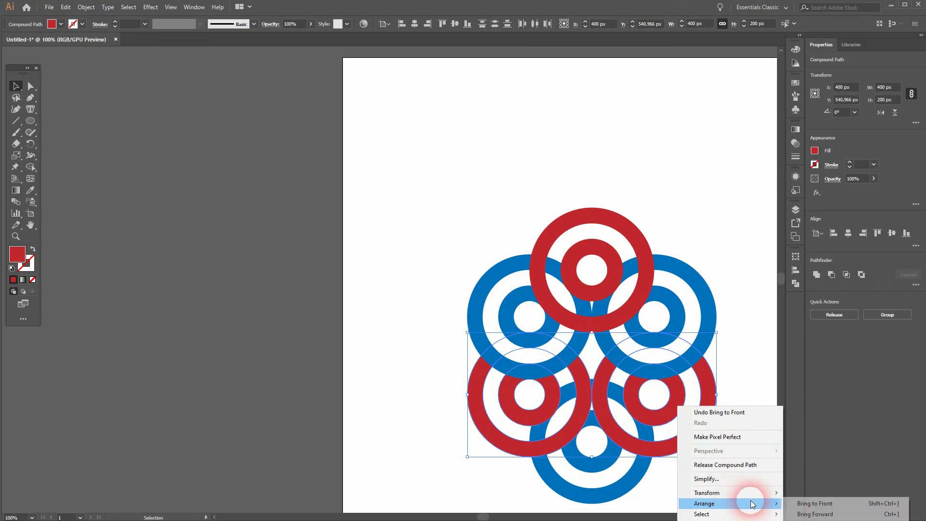
pyautogui.click(829, 501)
pyautogui.click(741, 365)
pyautogui.moveTo(740, 365); pyautogui.dragTo(544, 302)
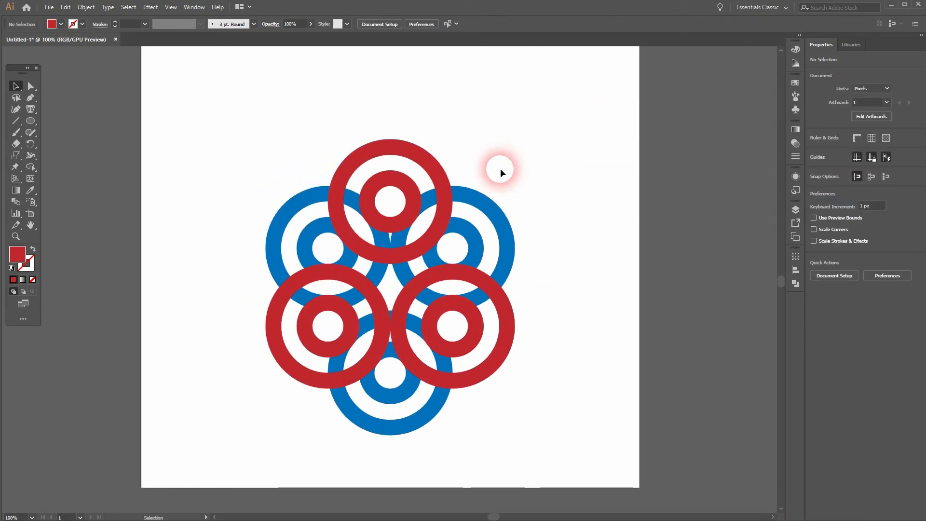
# Step: Set the blending mode of all three red ring targets to Multiply
pyautogui.click(442, 172)
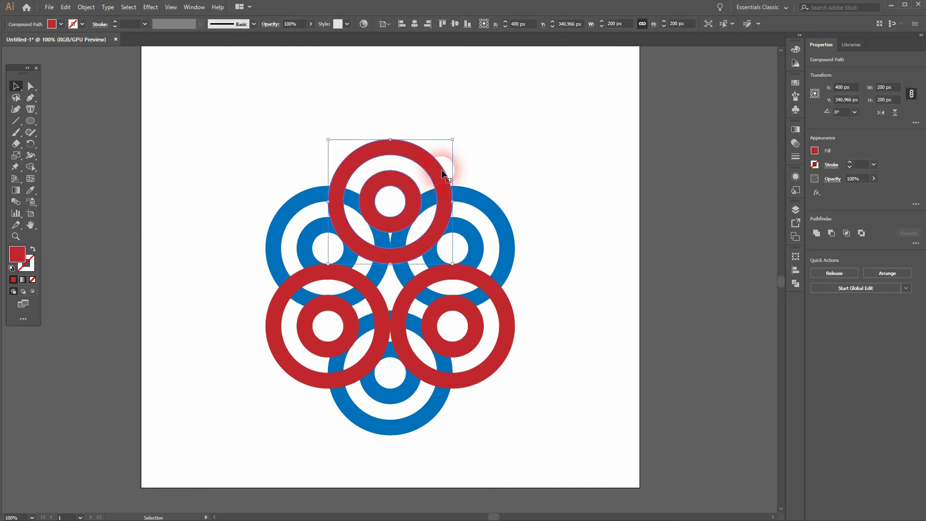
pyautogui.keyDown('shift'); pyautogui.click(441, 172); pyautogui.keyUp('shift')
pyautogui.keyDown('shift'); pyautogui.click(434, 175); pyautogui.keyUp('shift')
pyautogui.keyDown('shift'); pyautogui.click(379, 303); pyautogui.keyUp('shift')
pyautogui.keyDown('shift'); pyautogui.click(406, 302); pyautogui.keyUp('shift')
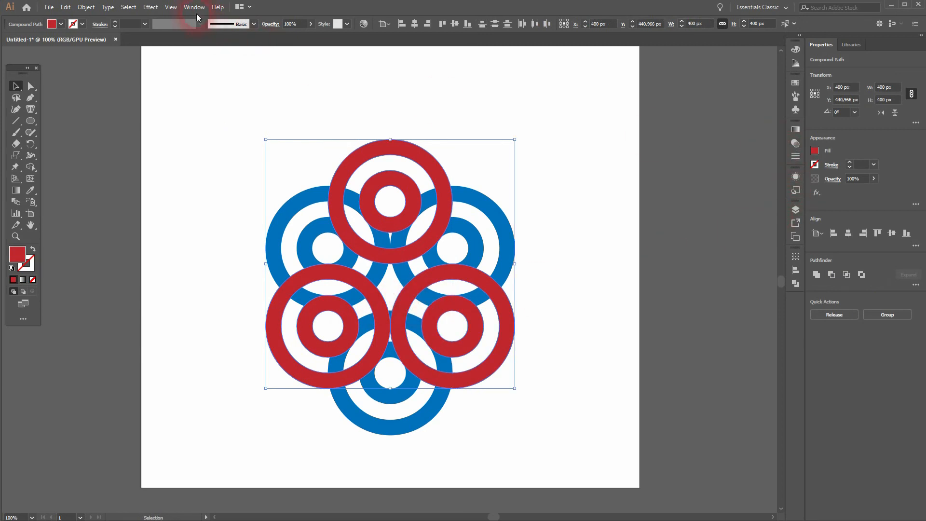
pyautogui.click(195, 10)
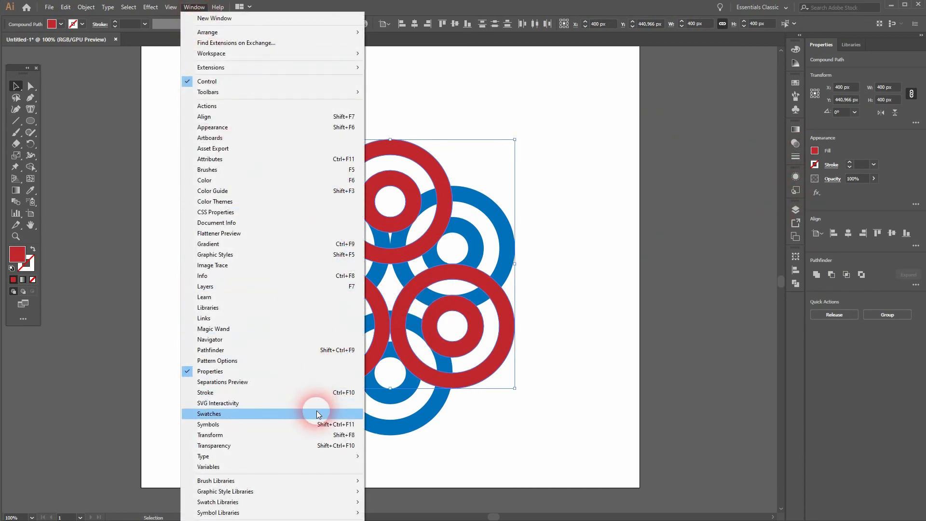
pyautogui.click(314, 445)
pyautogui.click(795, 144)
pyautogui.click(794, 144)
pyautogui.click(717, 141)
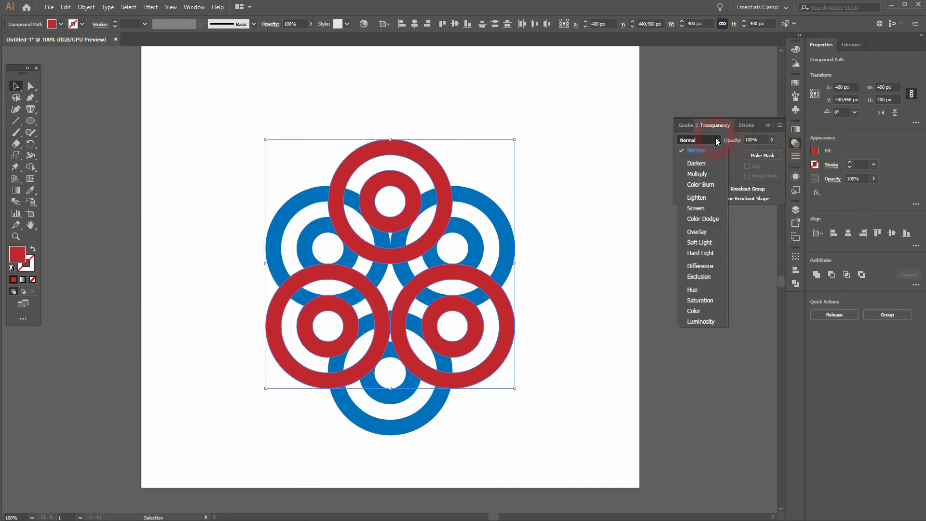
pyautogui.click(706, 172)
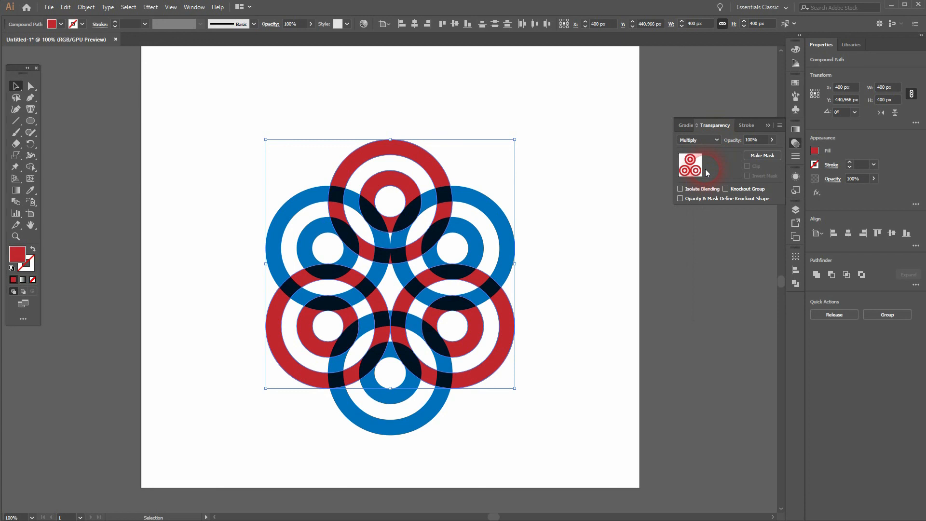
pyautogui.click(766, 127)
pyautogui.click(565, 274)
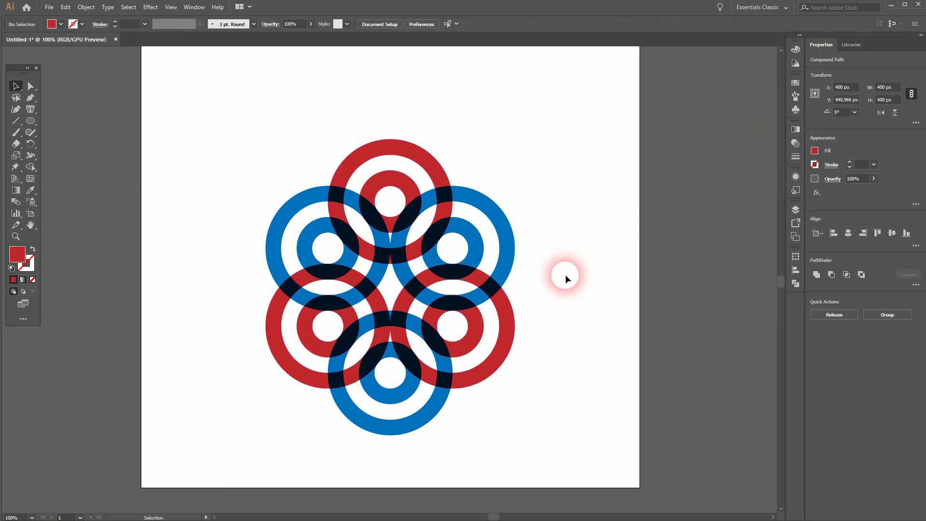
# Step: Group all six red and blue targets and centre the group vertically on the artboard
pyautogui.hotkey('ctrl', '0')
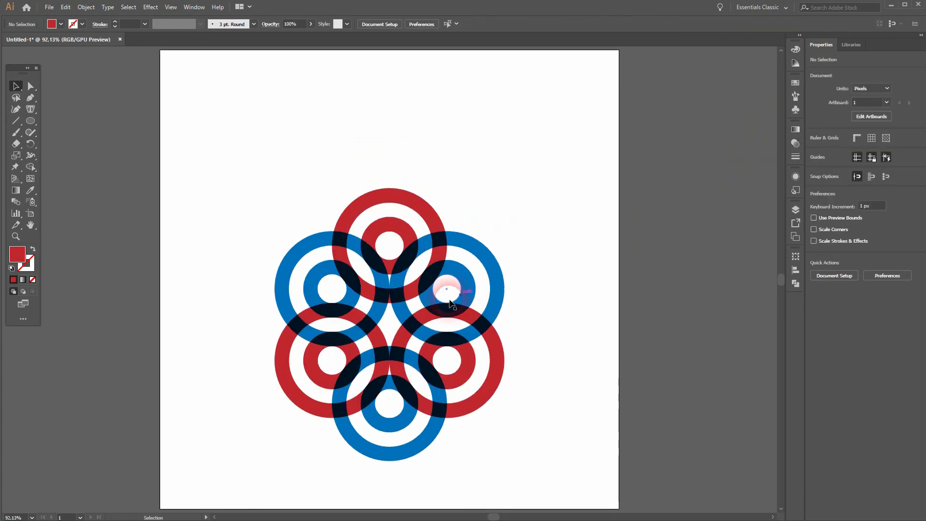
pyautogui.moveTo(249, 450); pyautogui.dragTo(596, 169)
pyautogui.rightClick(430, 221)
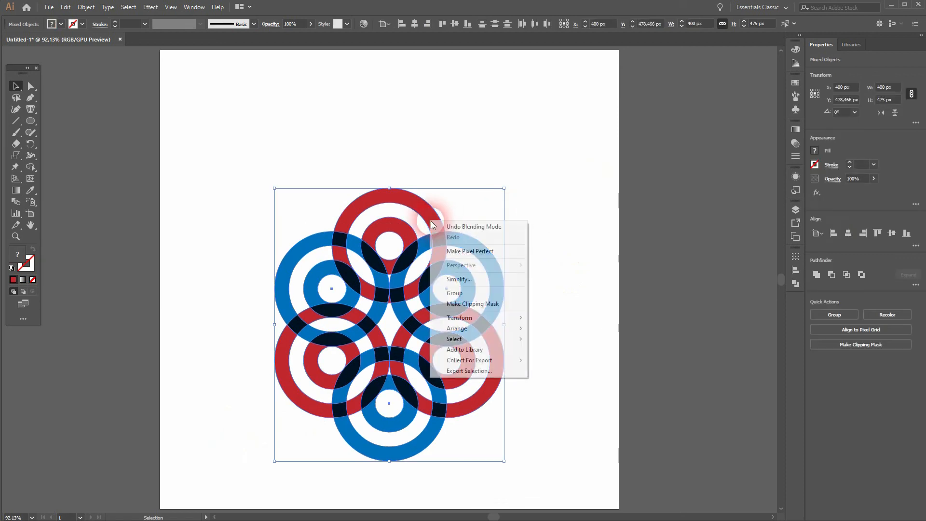
pyautogui.click(494, 294)
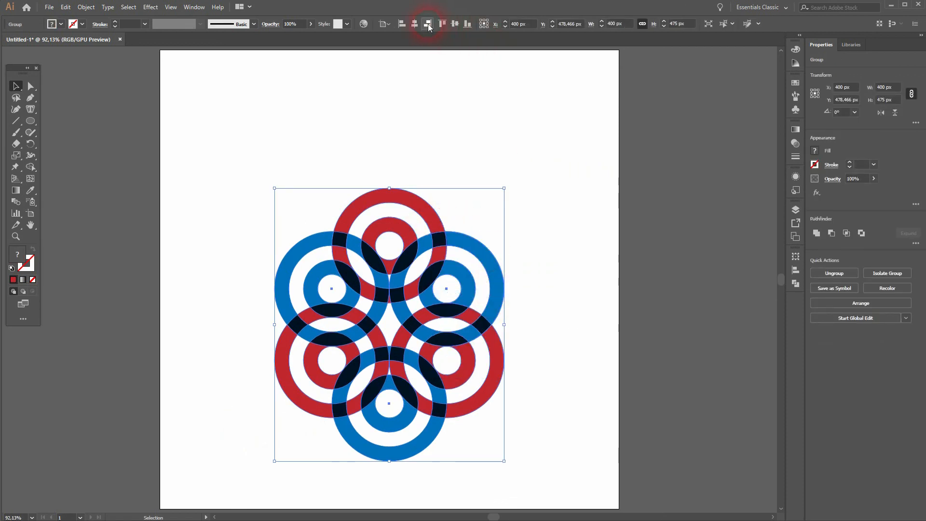
pyautogui.click(455, 25)
pyautogui.click(570, 267)
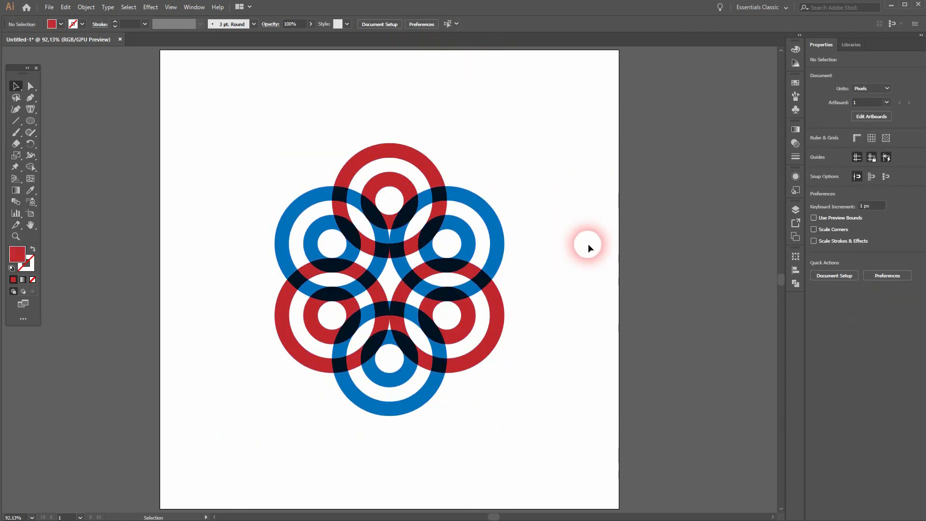